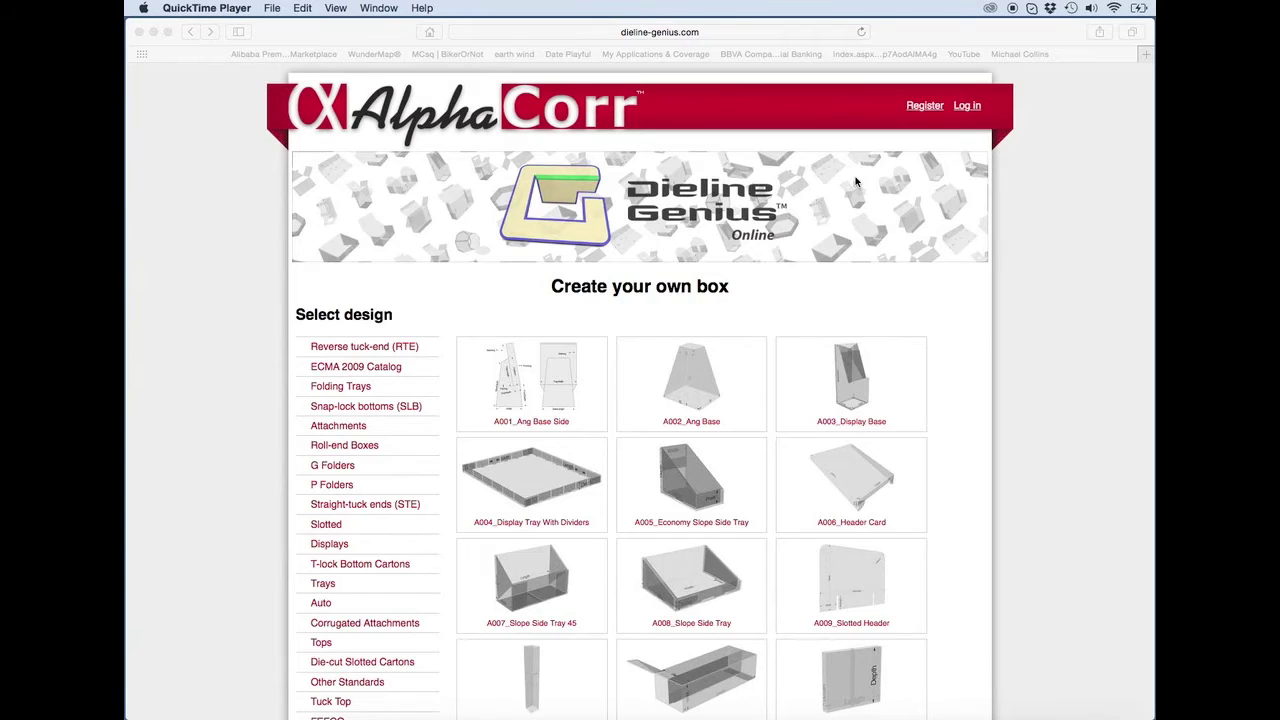
Step: Log in to Dieline Genius Online and return to the Create your own box design catalogue
click(927, 110)
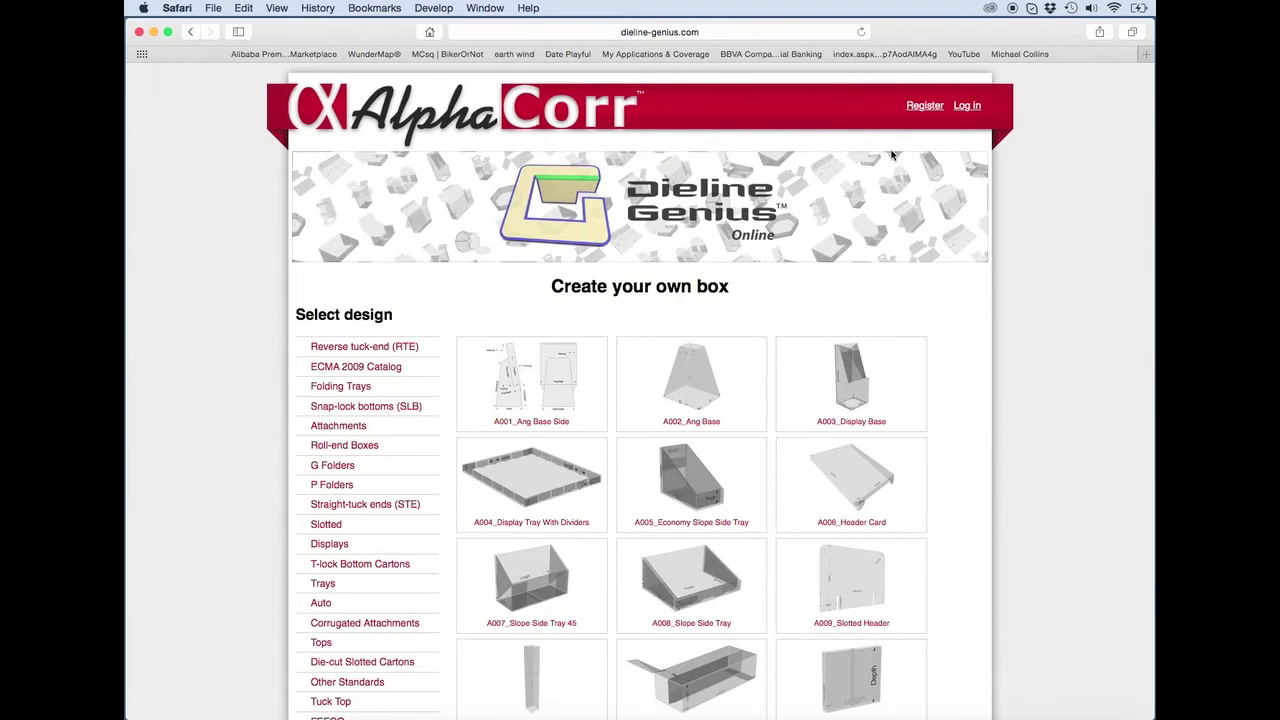
click(967, 108)
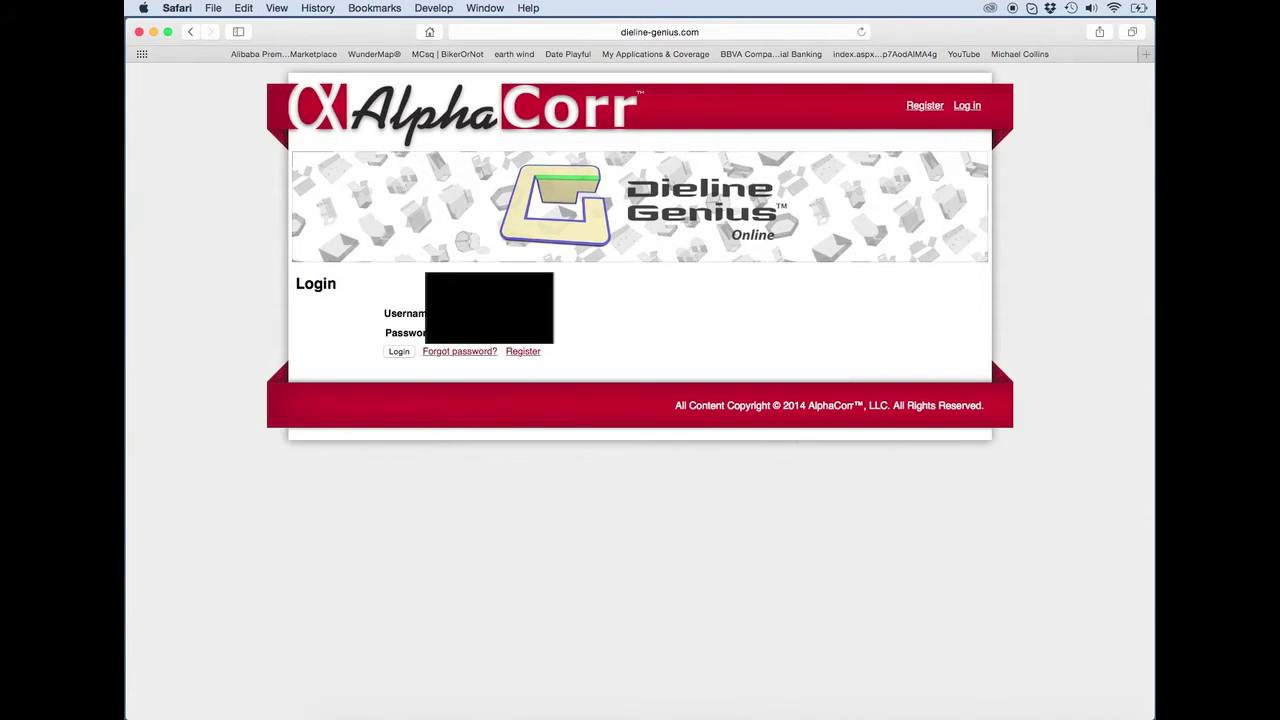
click(399, 351)
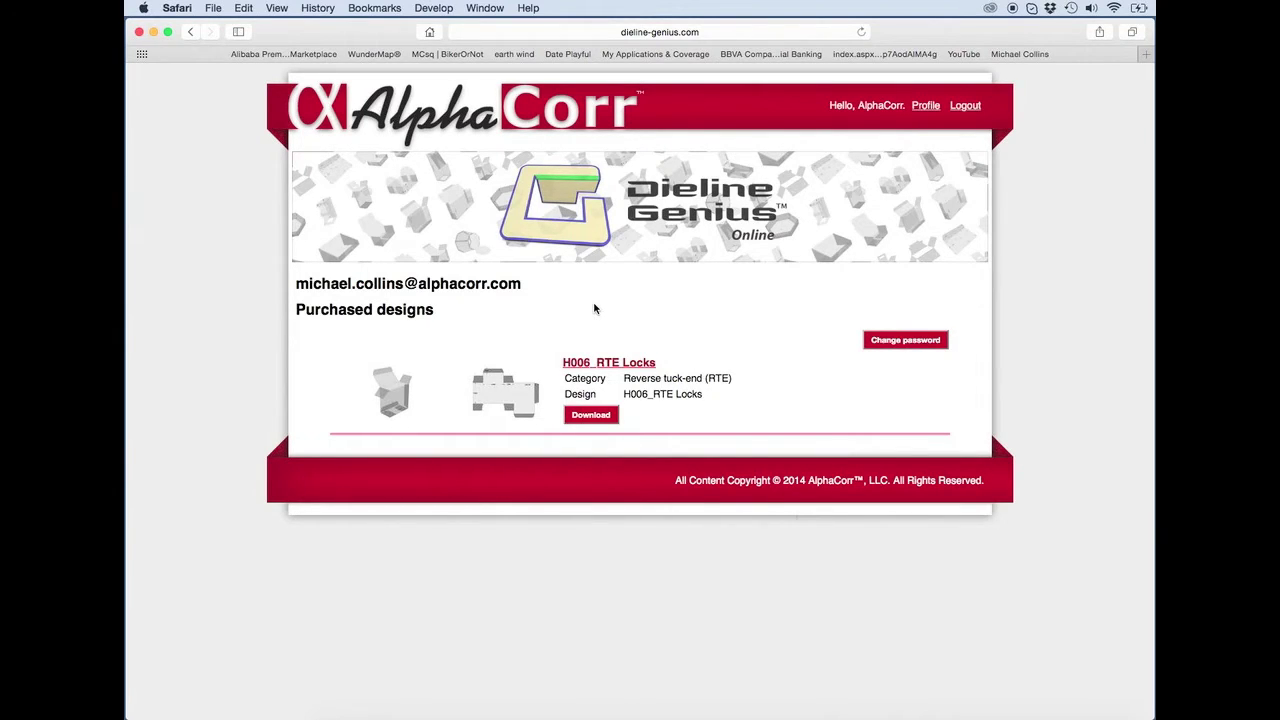
click(585, 115)
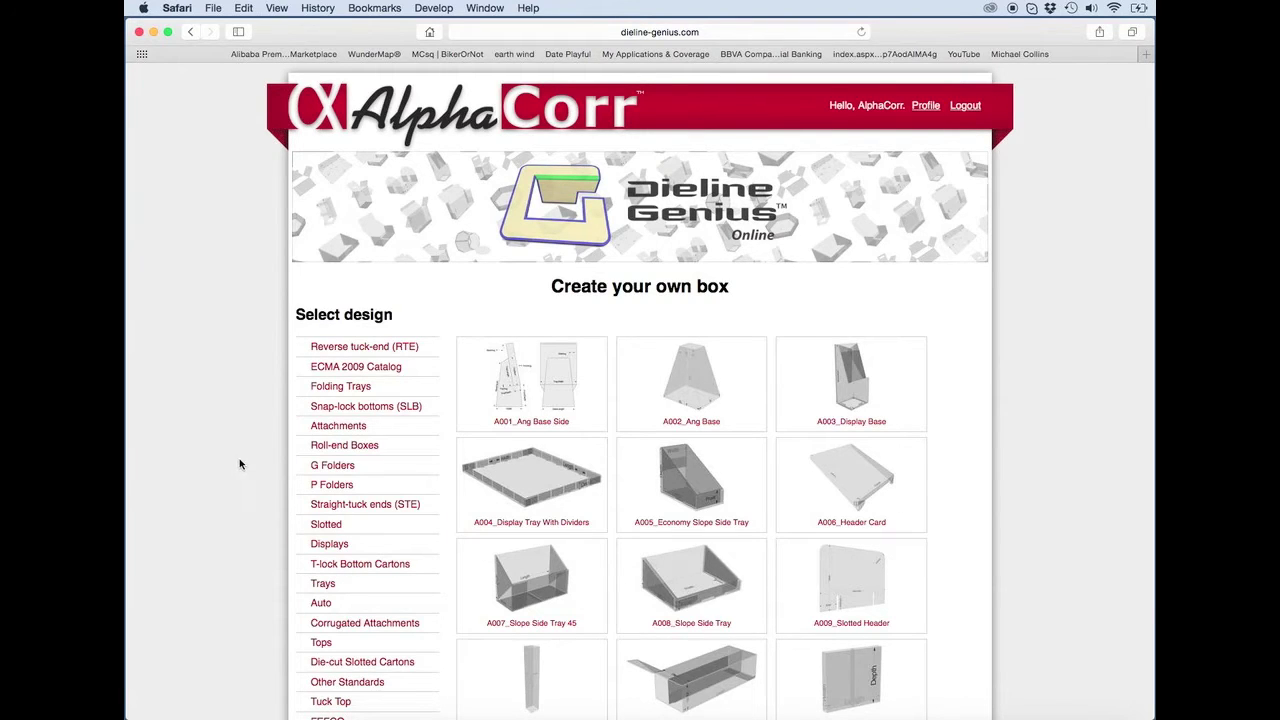
Step: Filter the catalogue to Reverse tuck-end (RTE) and browse H001_RTE Locks 2 through H011
scroll(234, 453, down, 3)
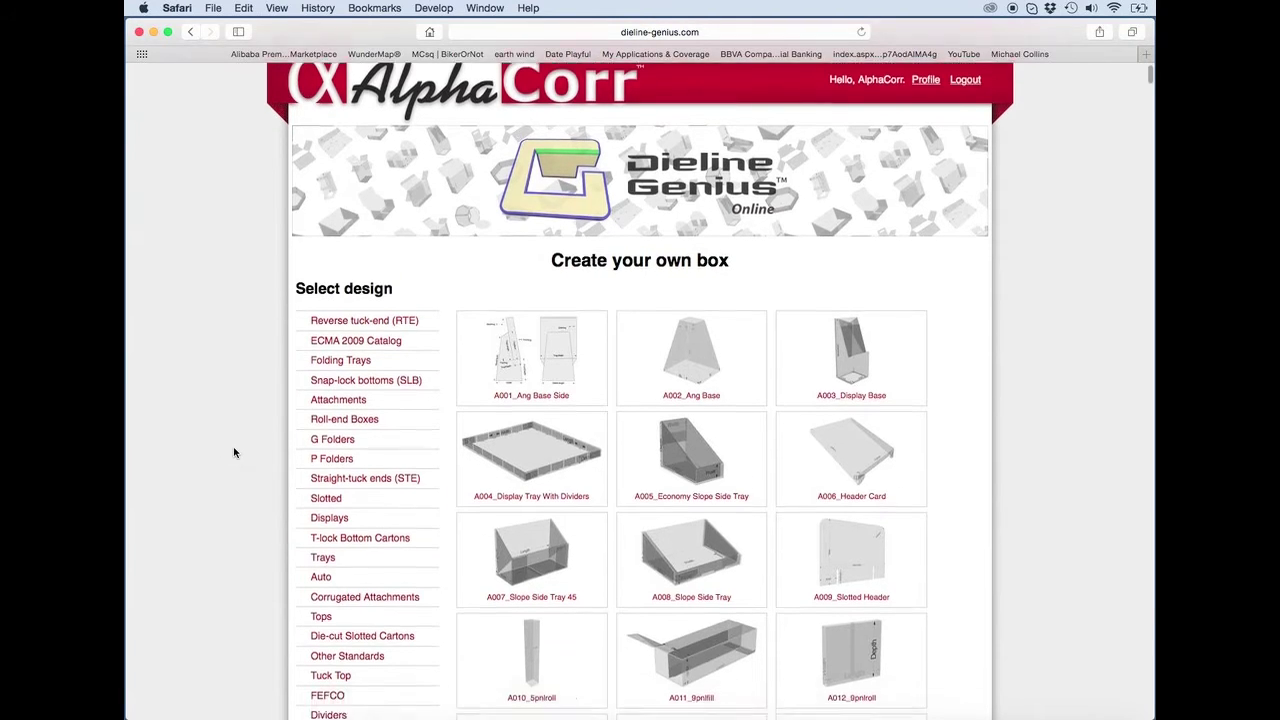
right_click(234, 450)
click(1046, 271)
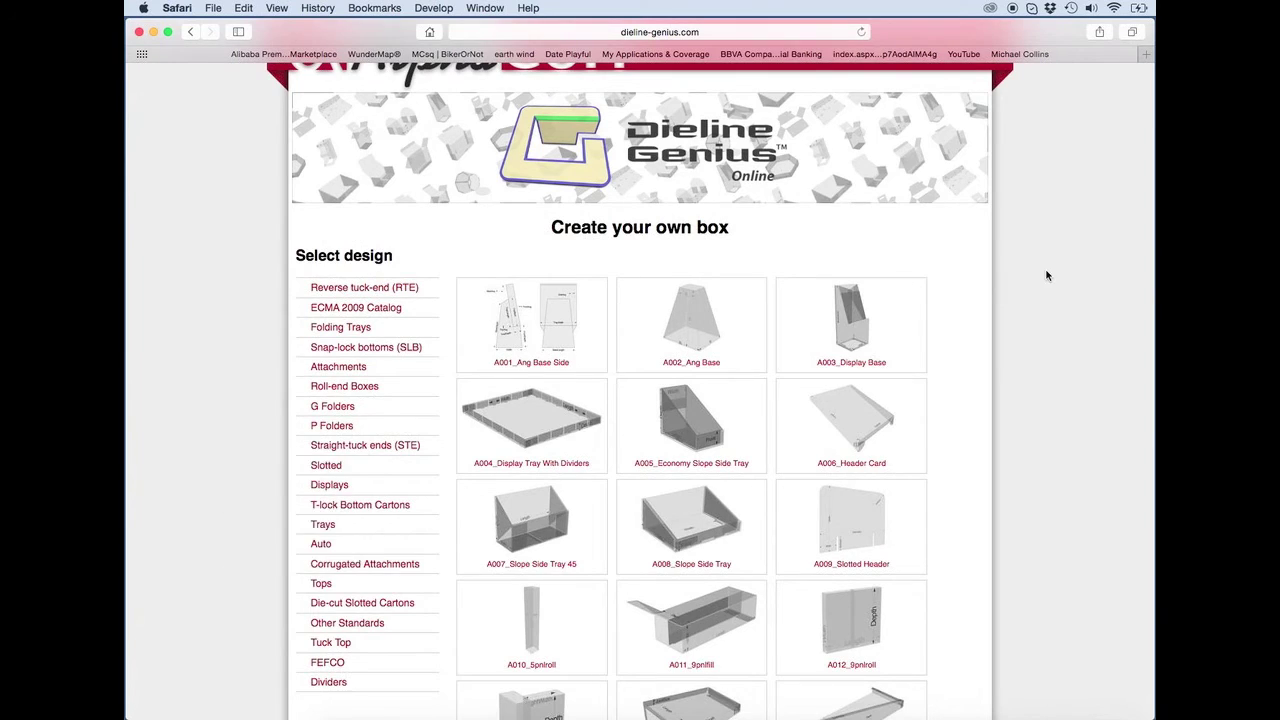
scroll(1046, 284, down, 10)
scroll(1047, 294, down, 4)
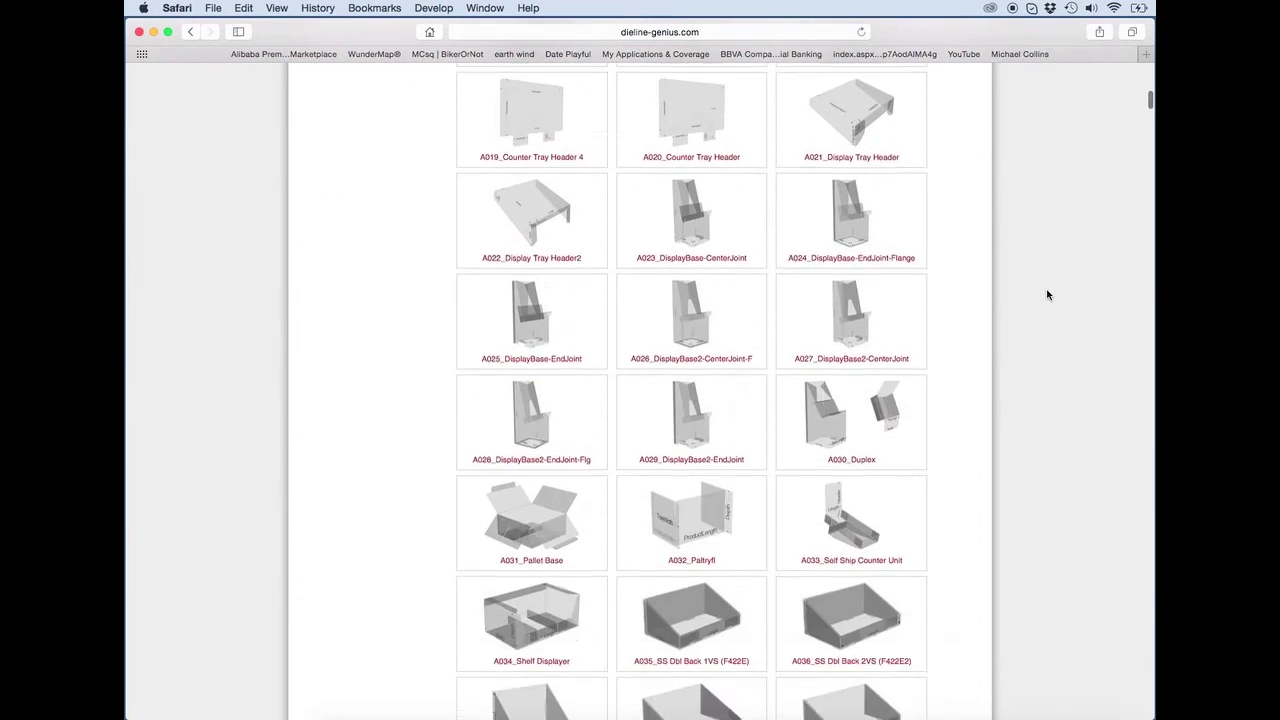
scroll(1047, 294, up, 8)
scroll(1047, 294, up, 5)
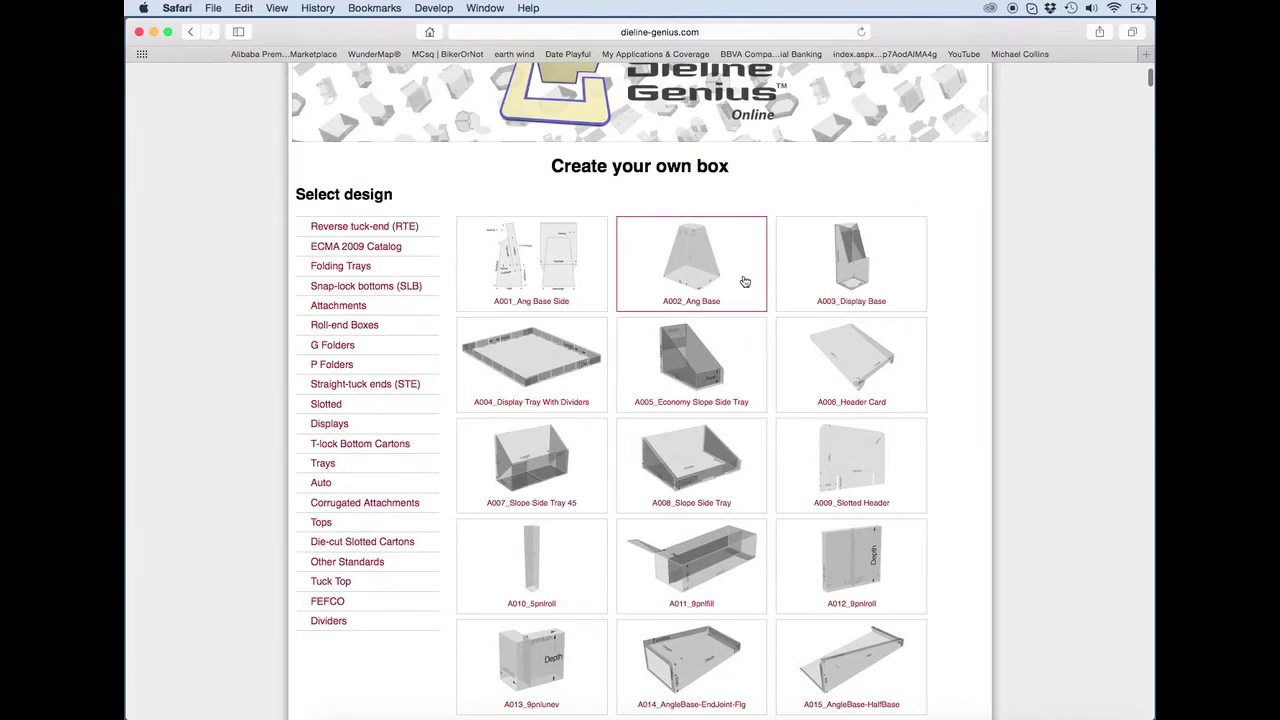
click(384, 224)
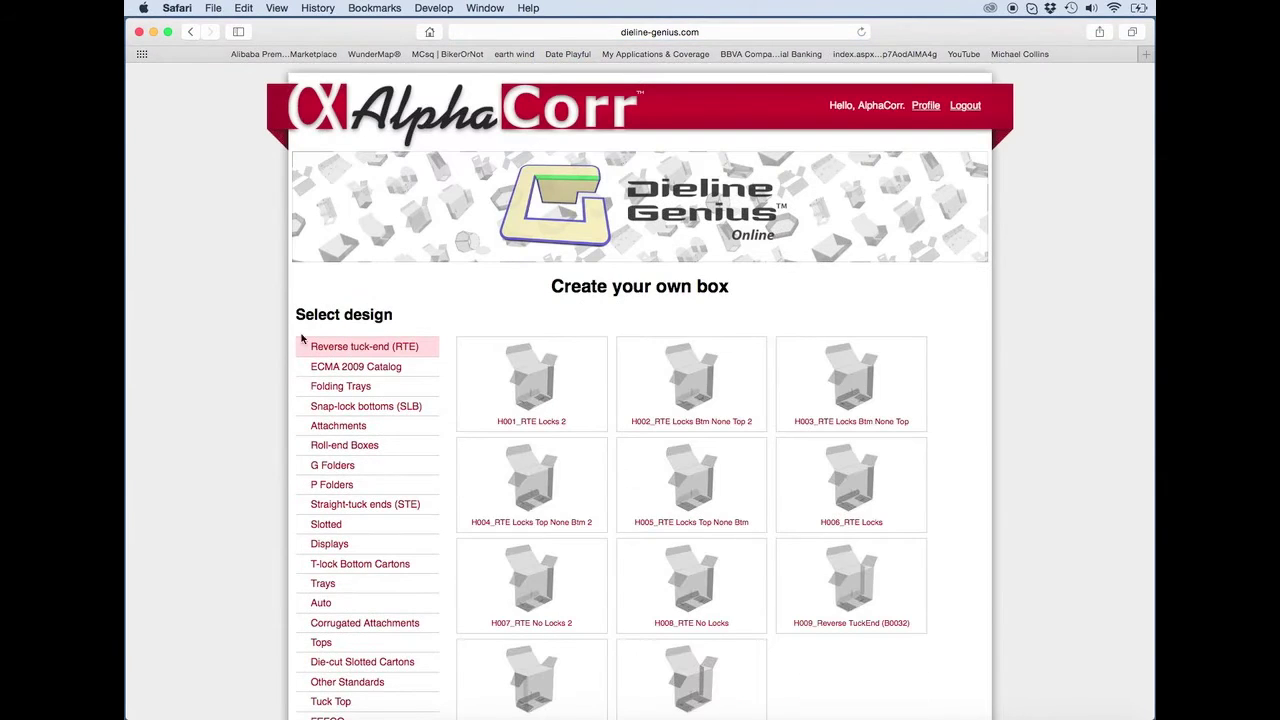
scroll(1040, 270, down, 2)
scroll(1040, 270, down, 1)
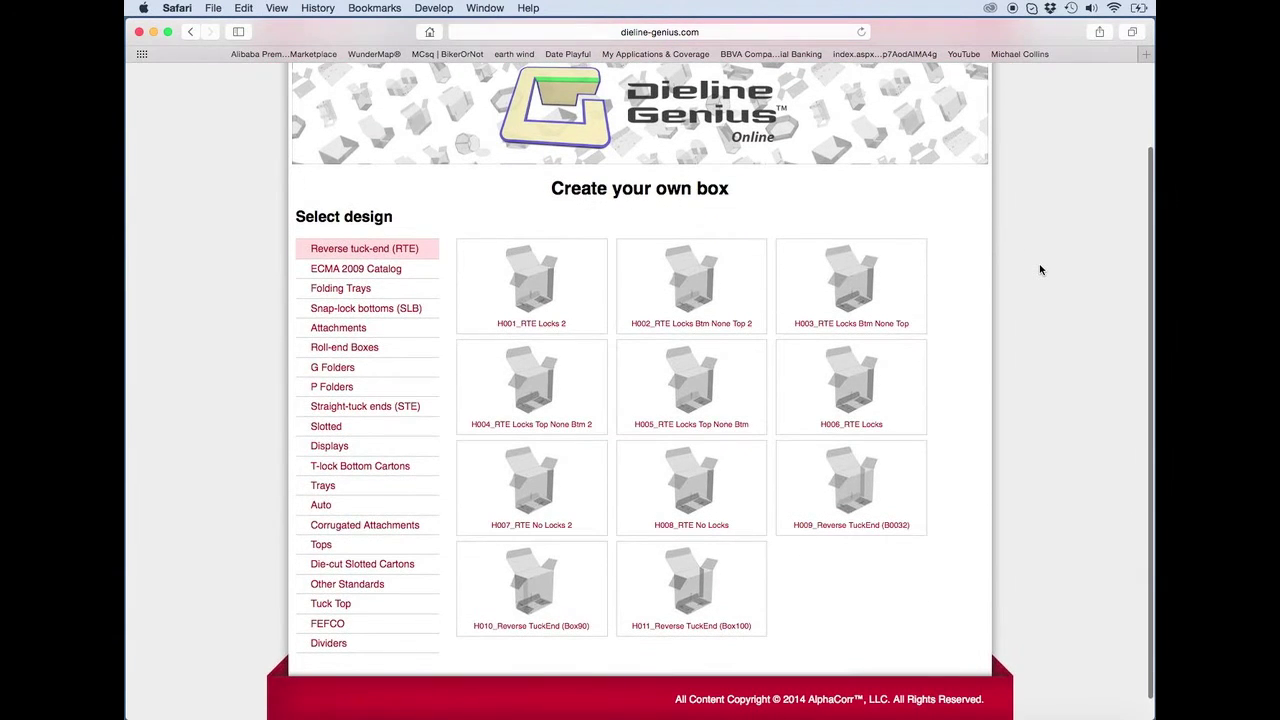
Step: Open the H001_RTE Locks 2 design, scroll to its Parameters table and select the Length value
click(548, 305)
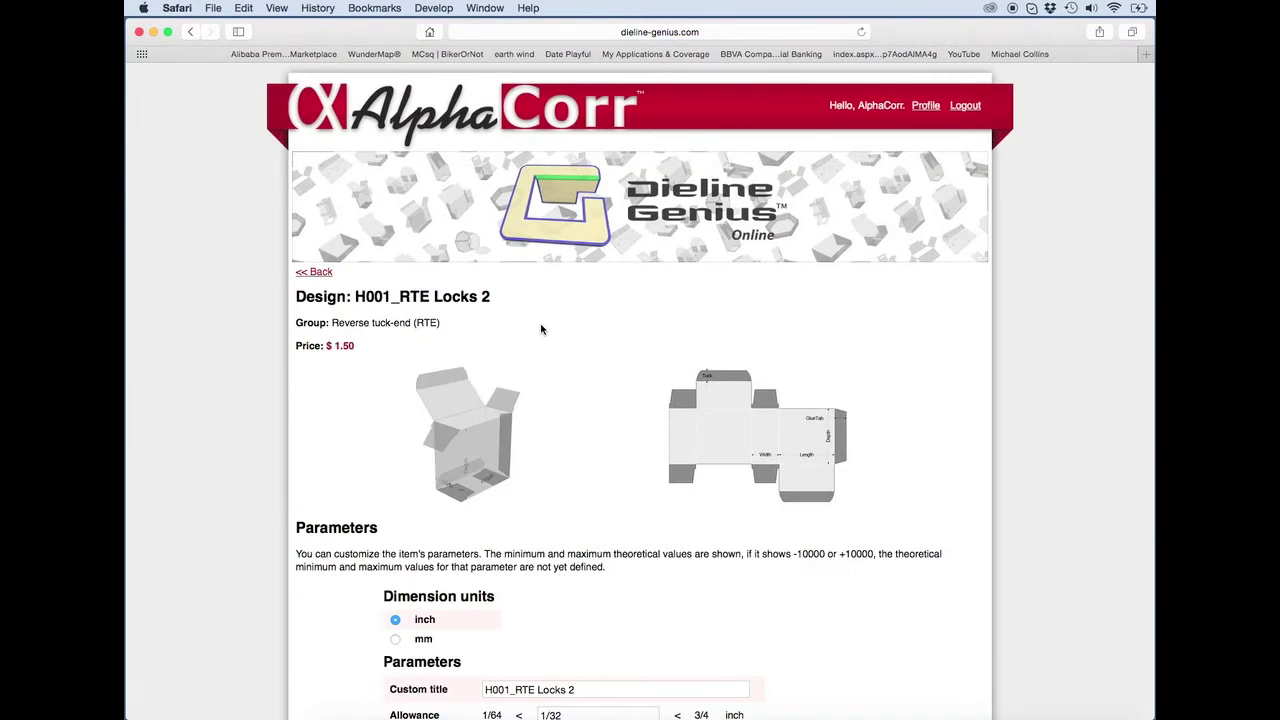
scroll(554, 331, down, 3)
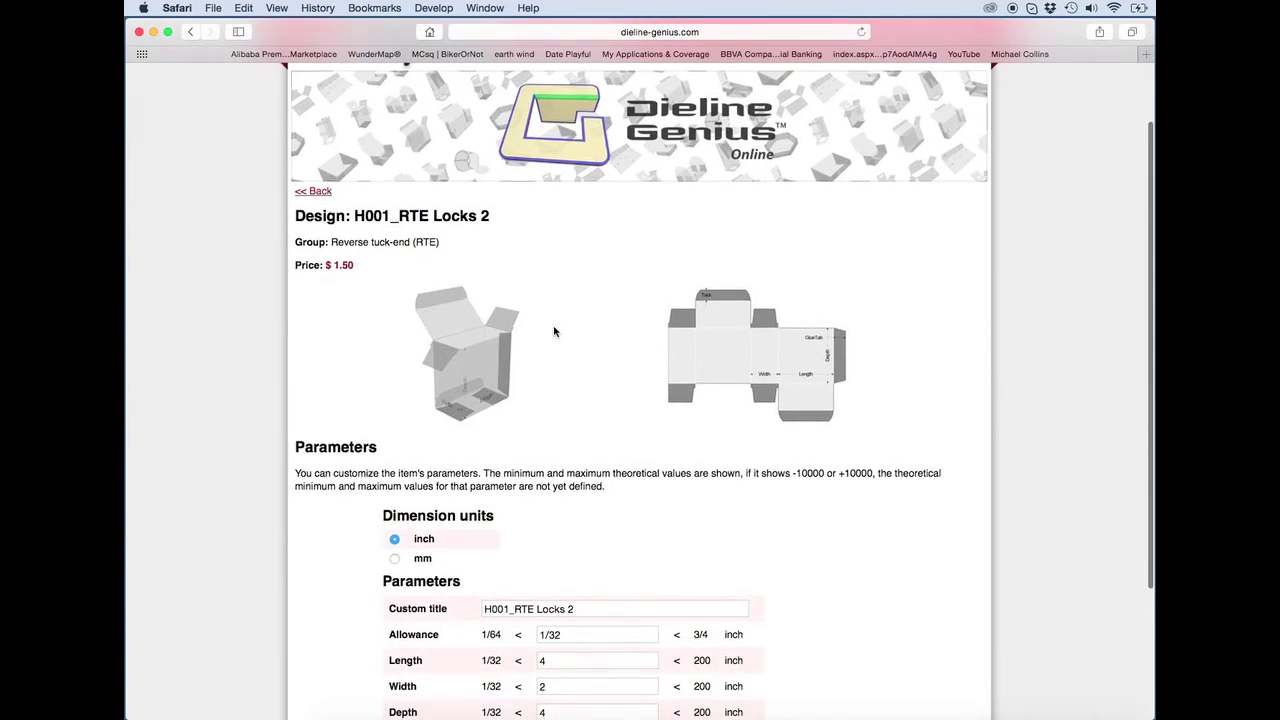
scroll(554, 331, down, 2)
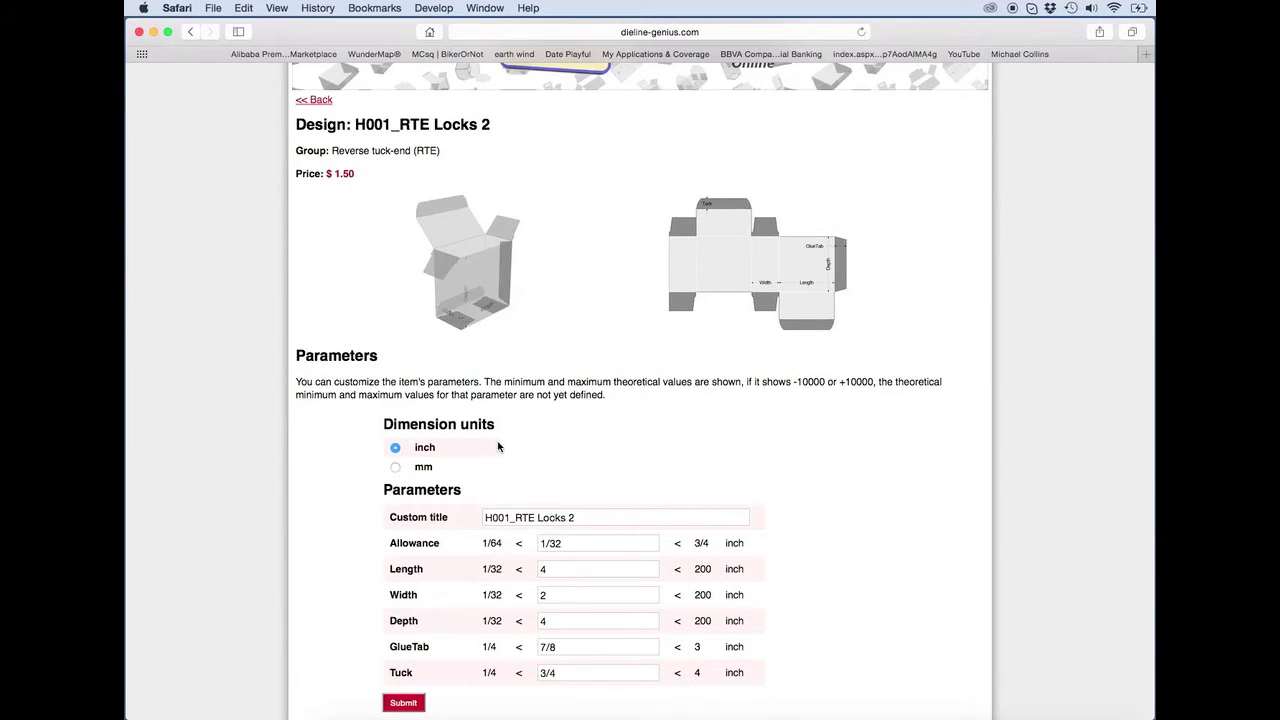
scroll(557, 435, down, 2)
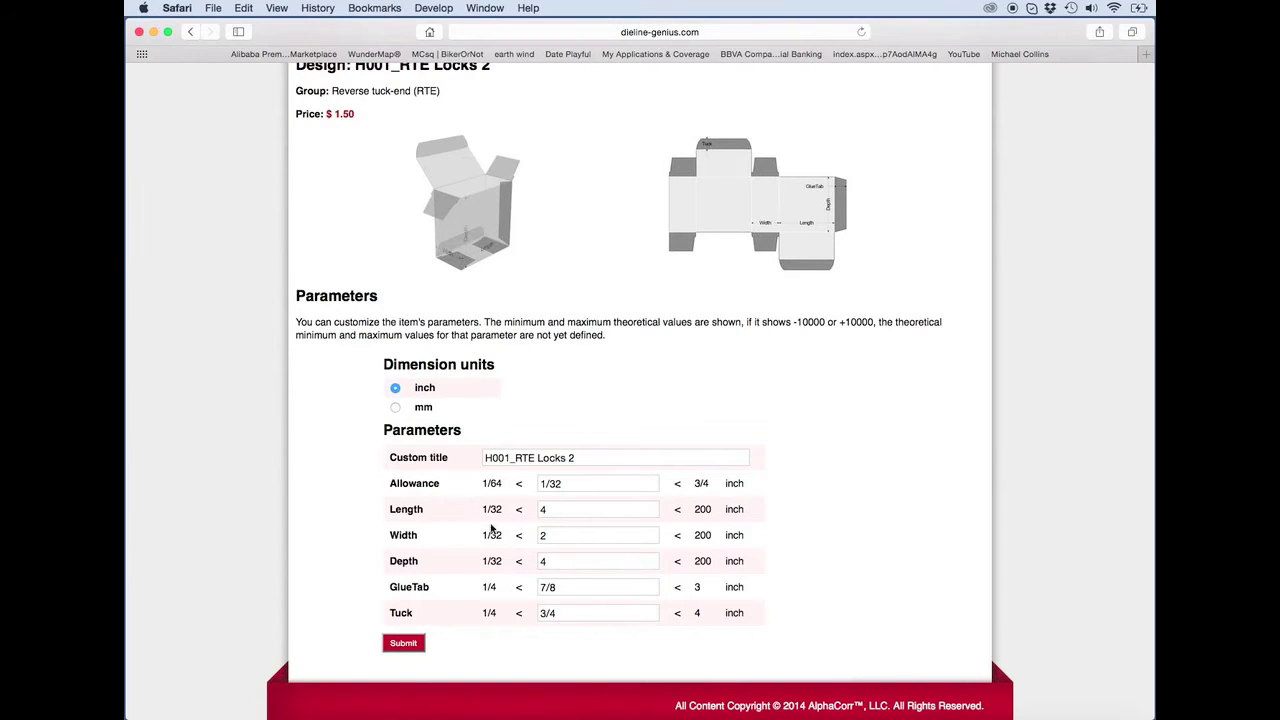
drag(553, 513, 531, 513)
Step: Set Length 6, Width 3 and Depth 8 inches, then submit the box to the cart
text(6)
drag(554, 536, 543, 536)
text(3)
drag(563, 561, 533, 563)
text(8)
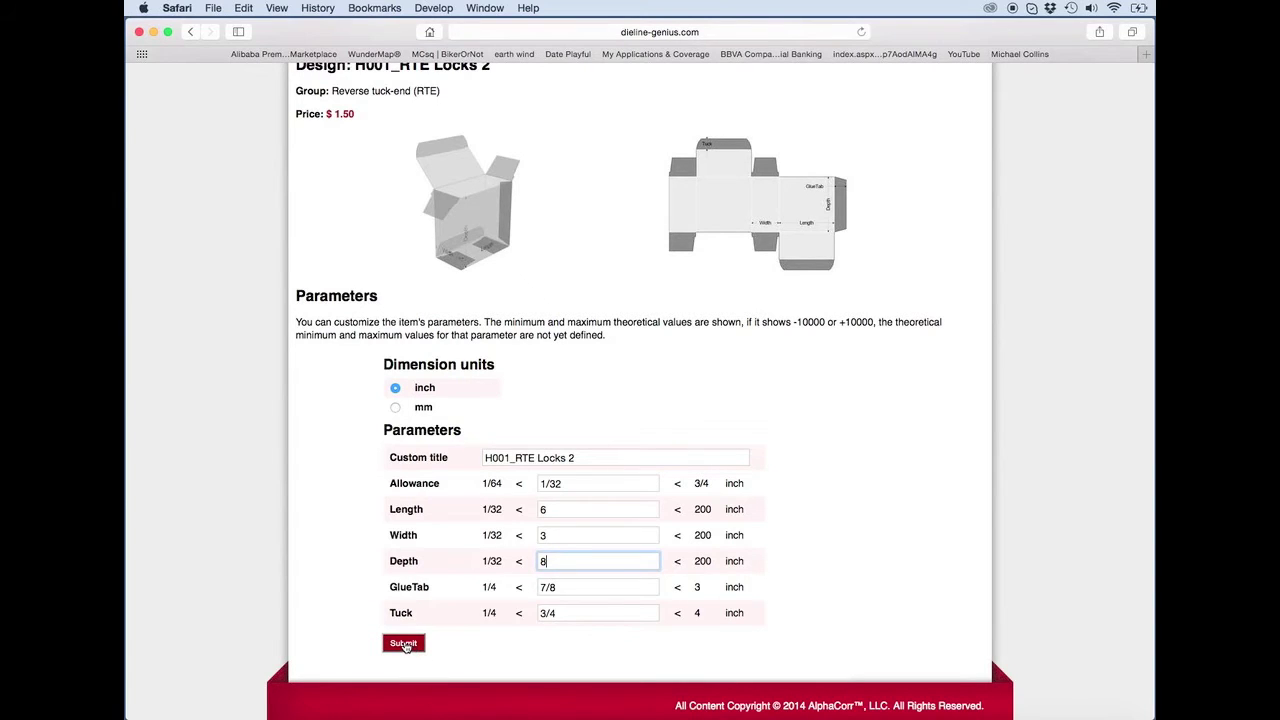
click(405, 645)
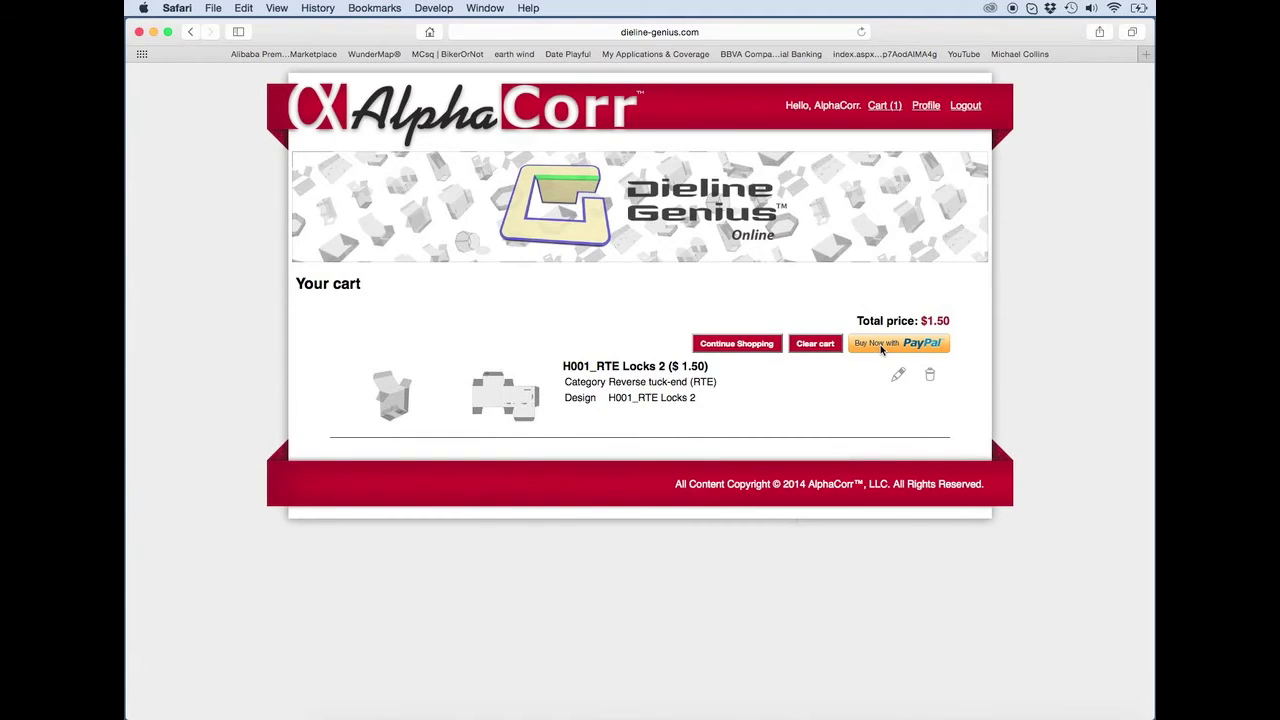
Step: Check out the $1.50 cart with PayPal and begin signing in to PayPal
click(880, 347)
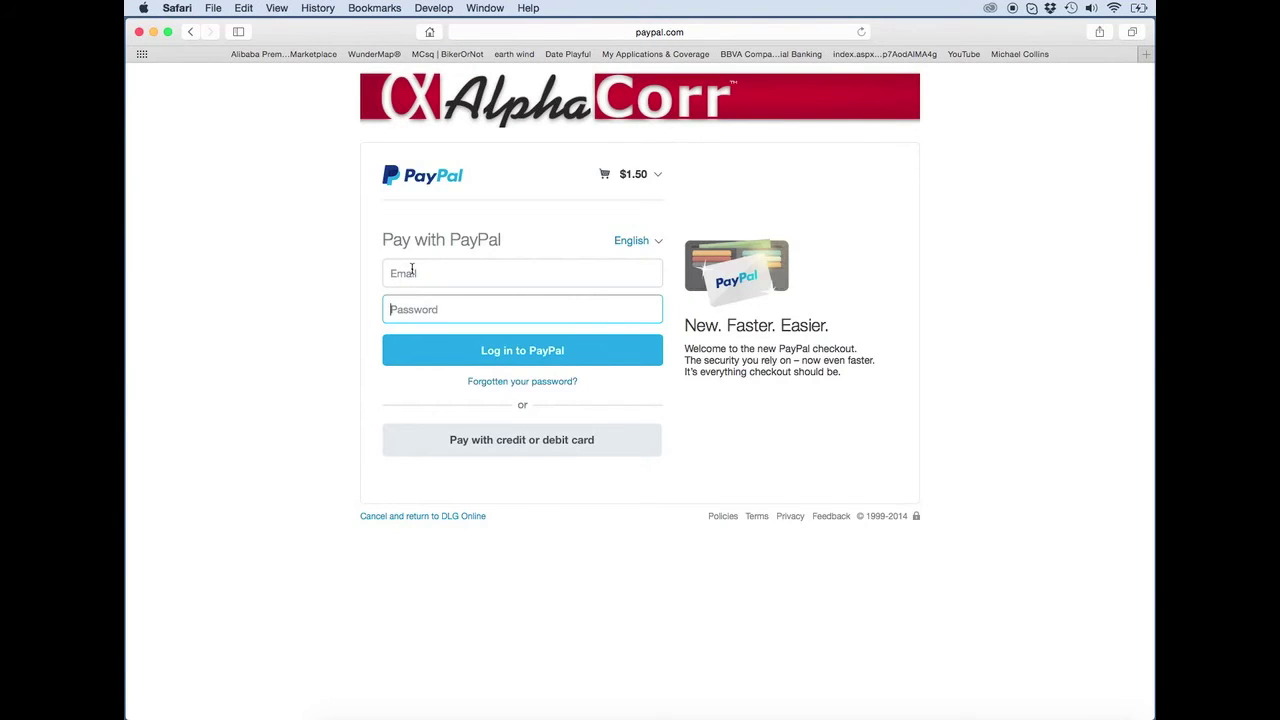
click(410, 271)
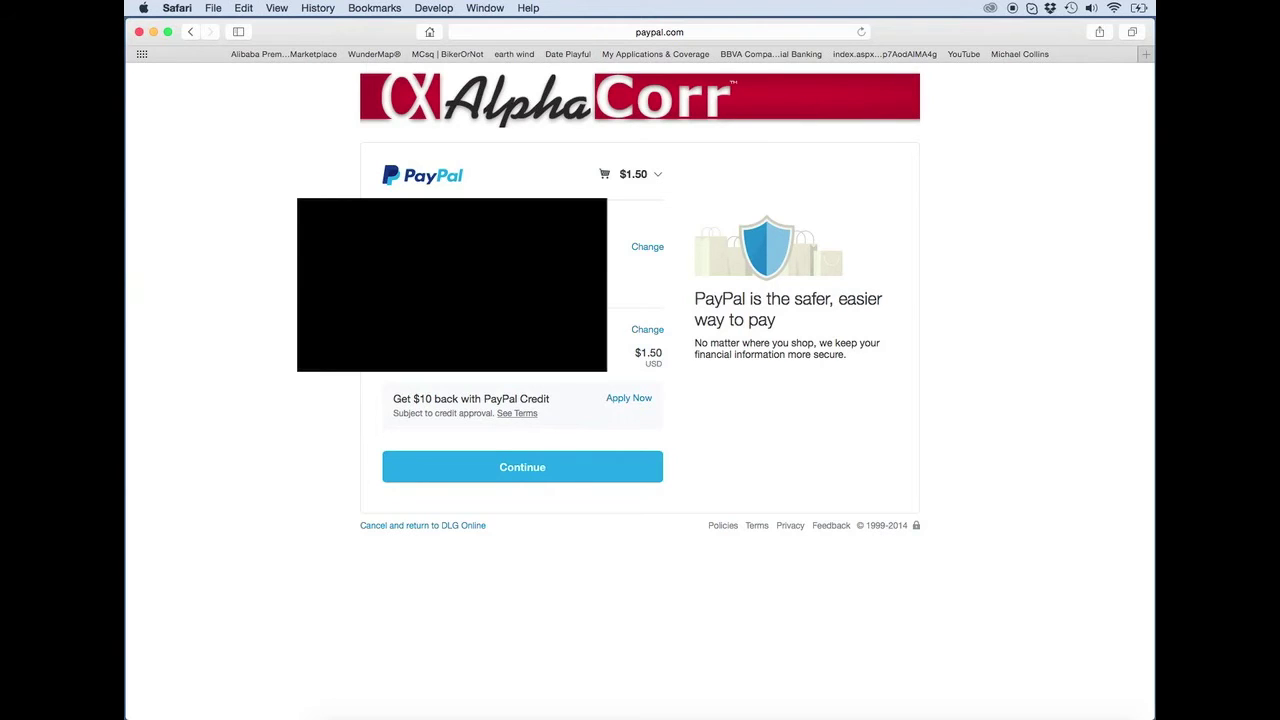
Step: Approve the $1.50 PayPal payment with Continue
click(493, 468)
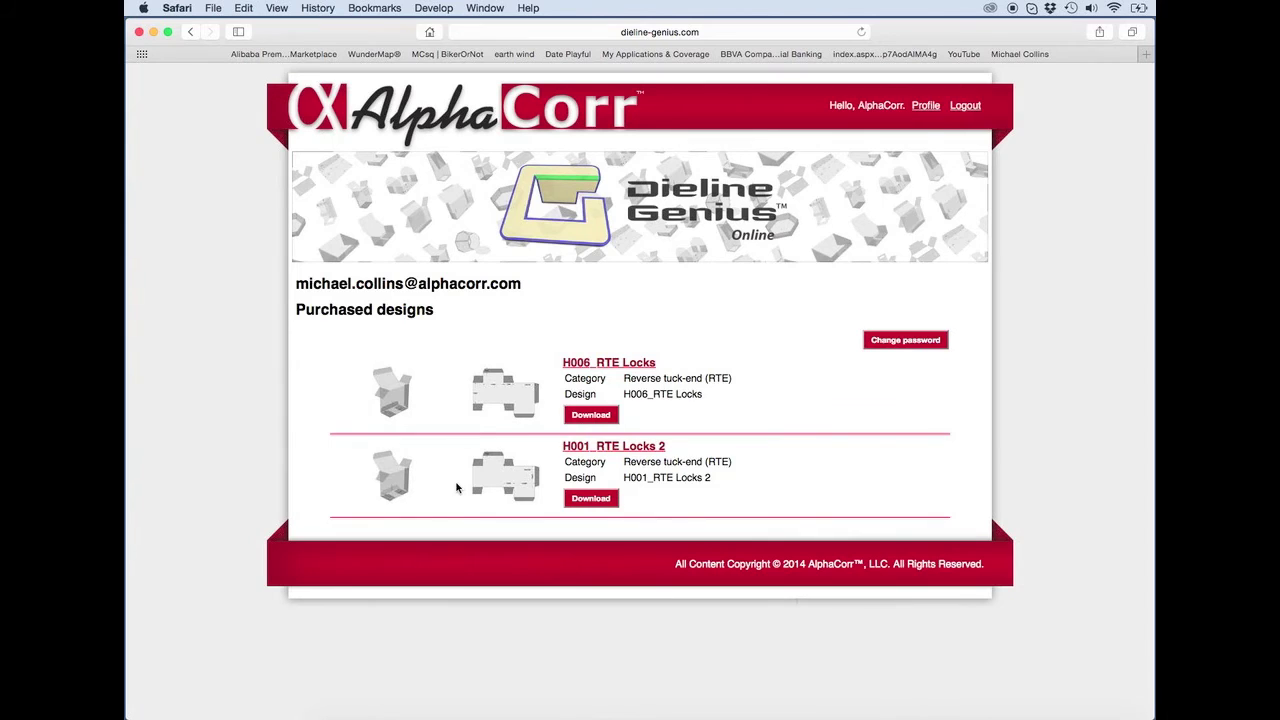
click(583, 499)
Step: Open the H001_RTE Locks 2 download page and download the .pdf version
click(590, 499)
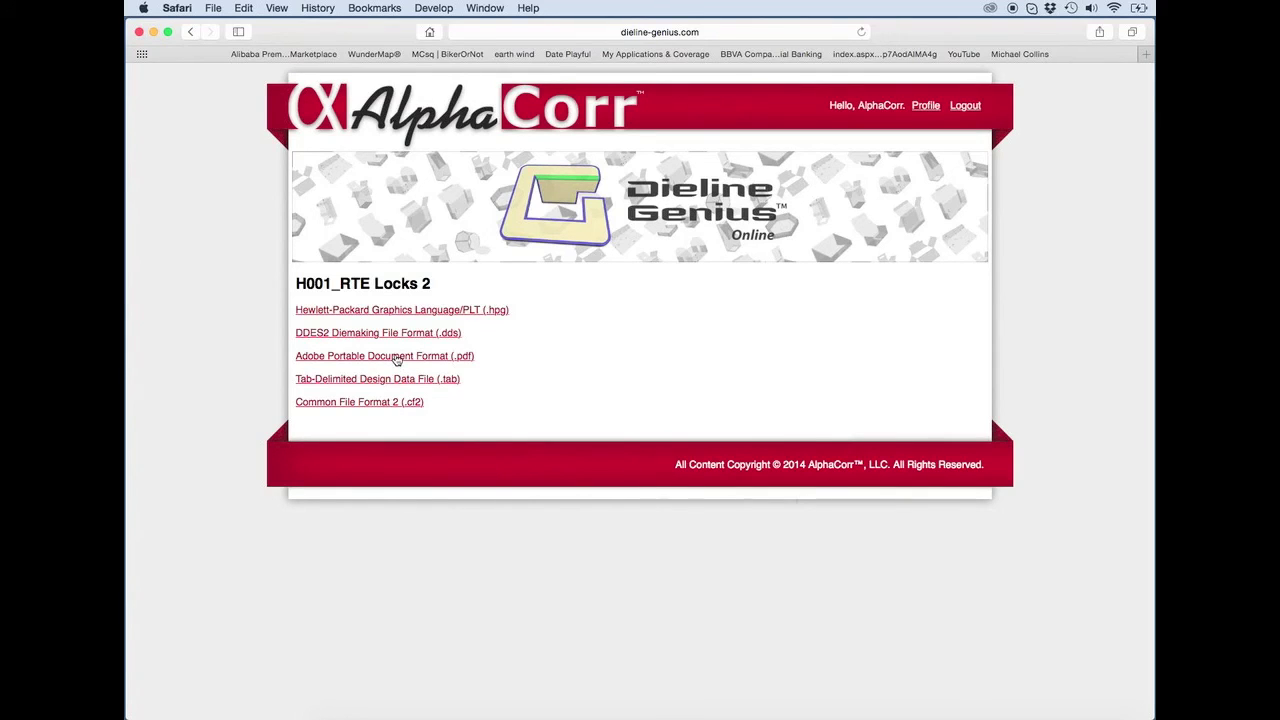
click(396, 357)
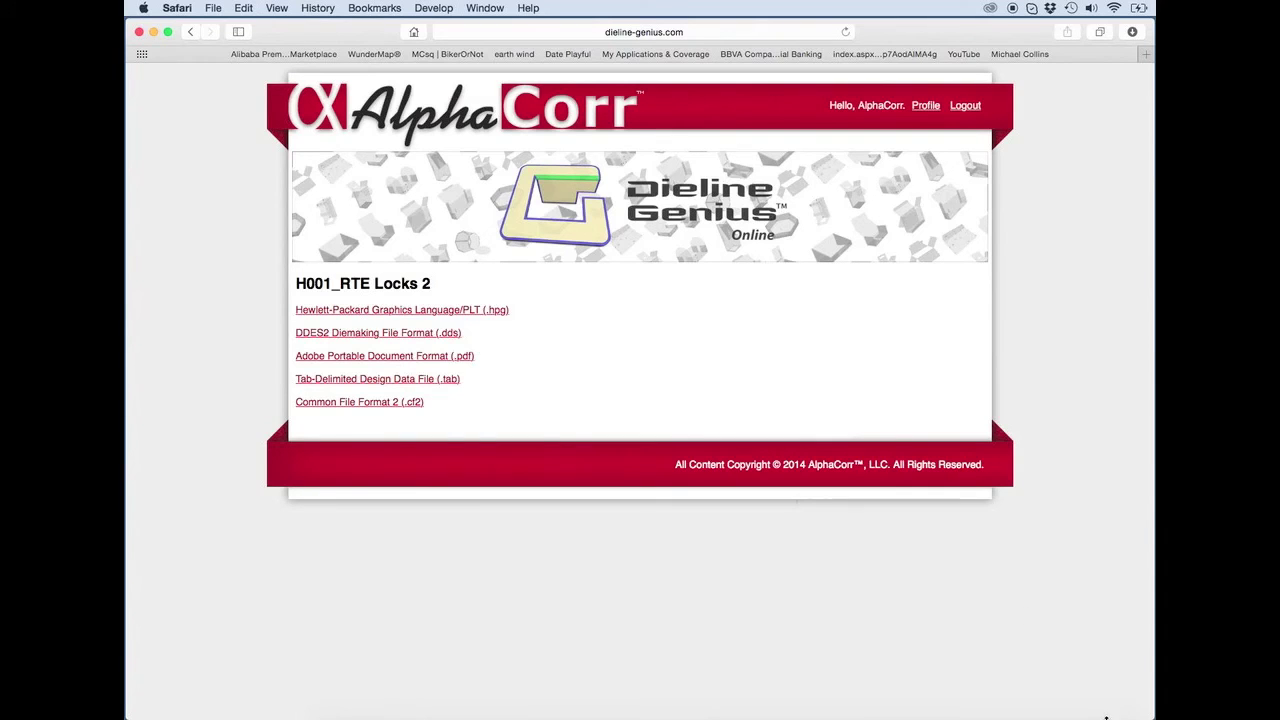
Step: Open the downloaded 1000000043.pdf from the Dock's Downloads stack
click(1090, 700)
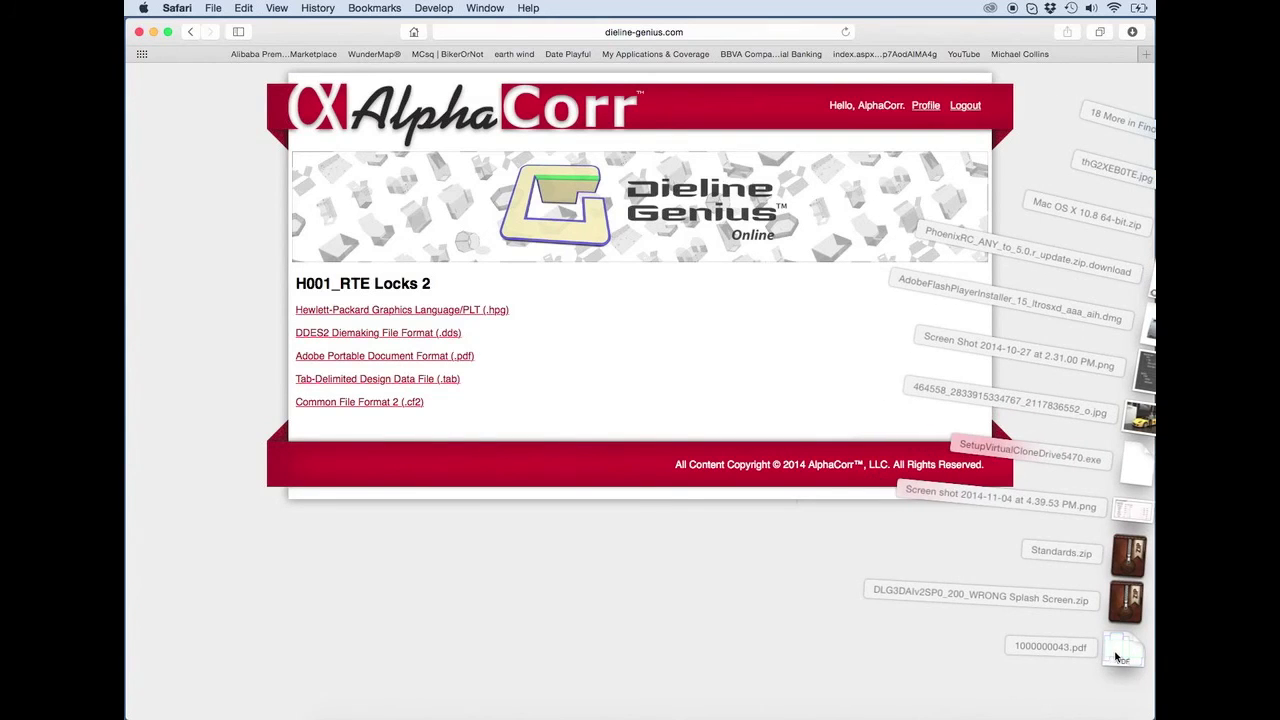
click(1118, 650)
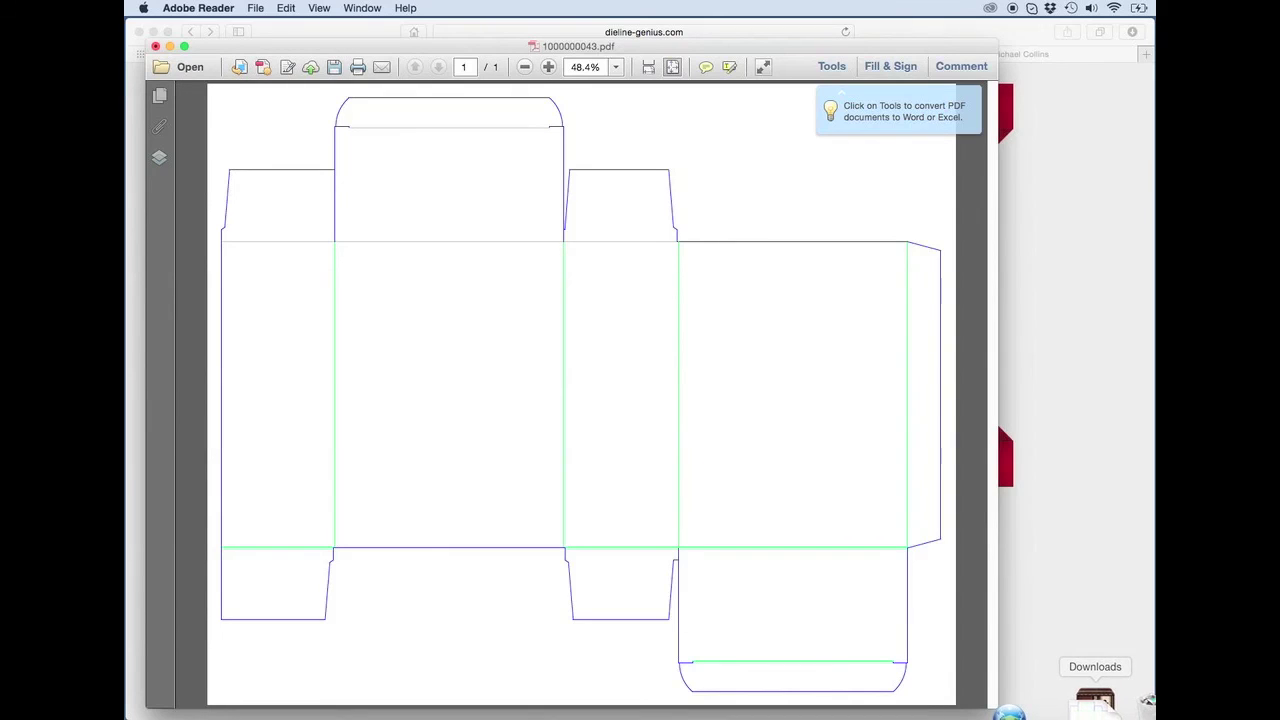
Step: Copy 1000000043.pdf onto the desktop and close it in Adobe Reader without saving
click(1094, 703)
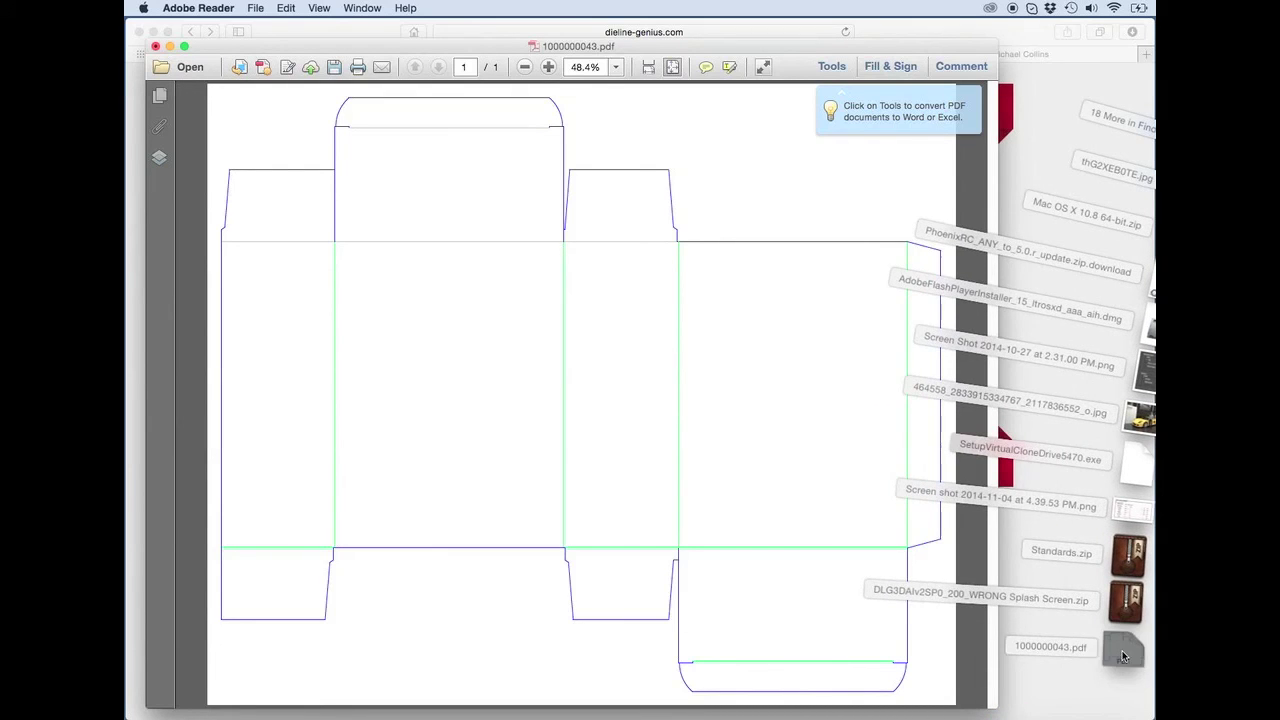
drag(1110, 652, 1150, 395)
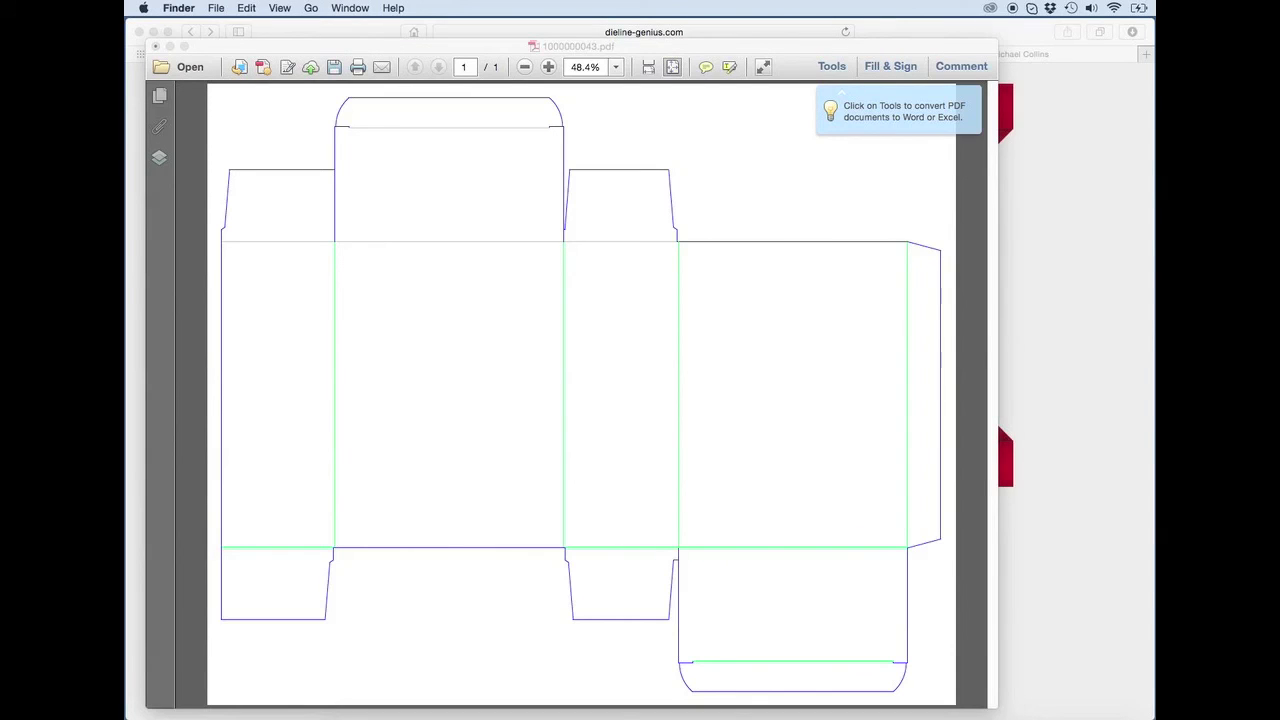
click(155, 47)
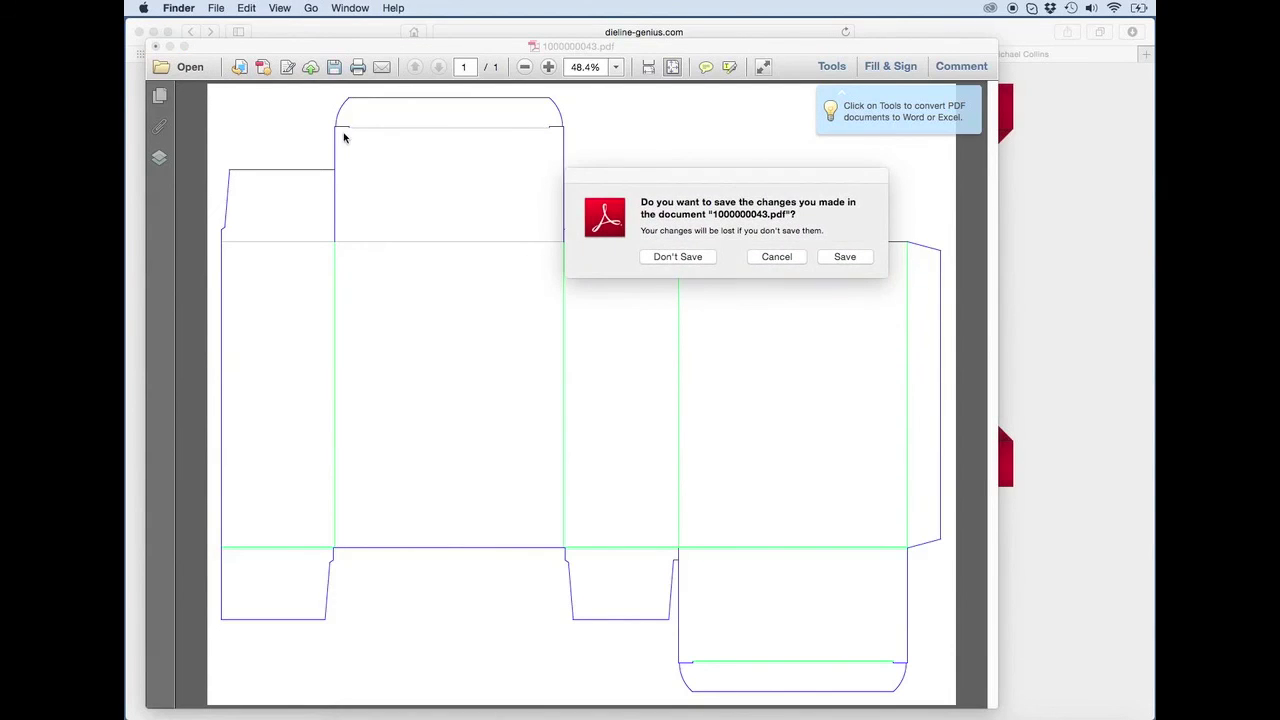
click(684, 254)
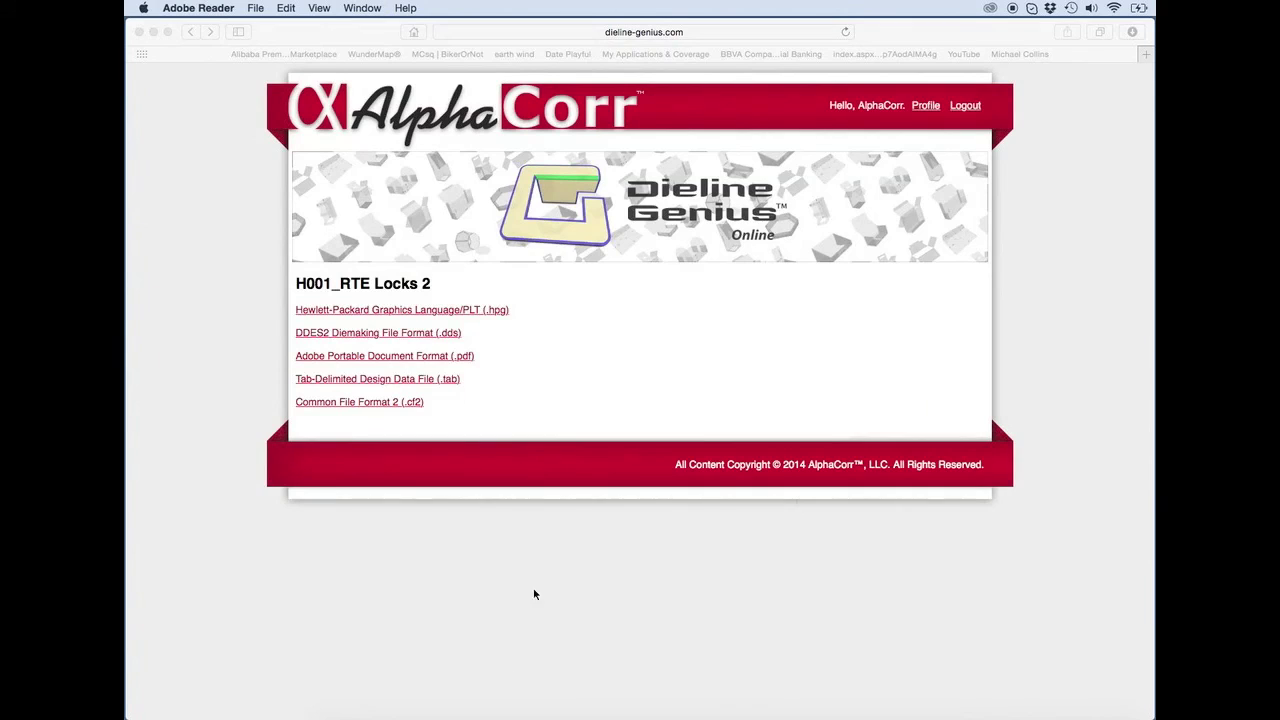
Step: Open 1000000043.pdf from the Desktop in Illustrator and fit the whole artboard in view
click(530, 703)
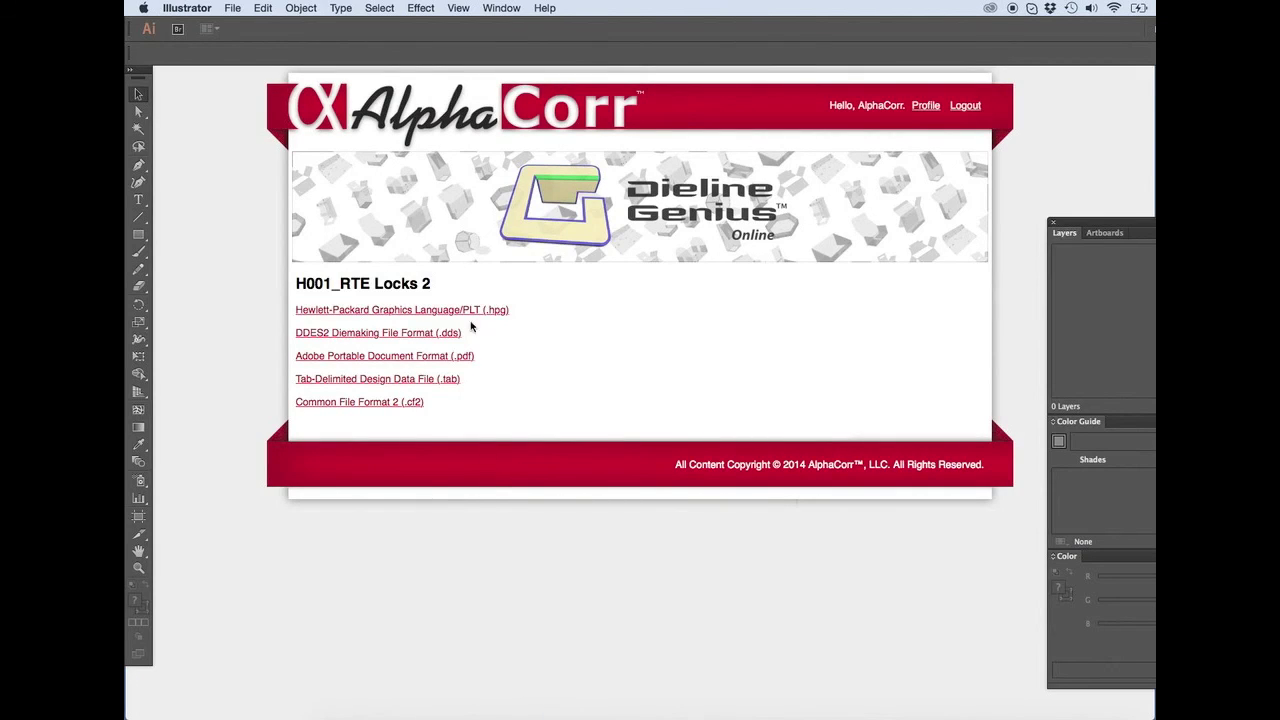
click(232, 8)
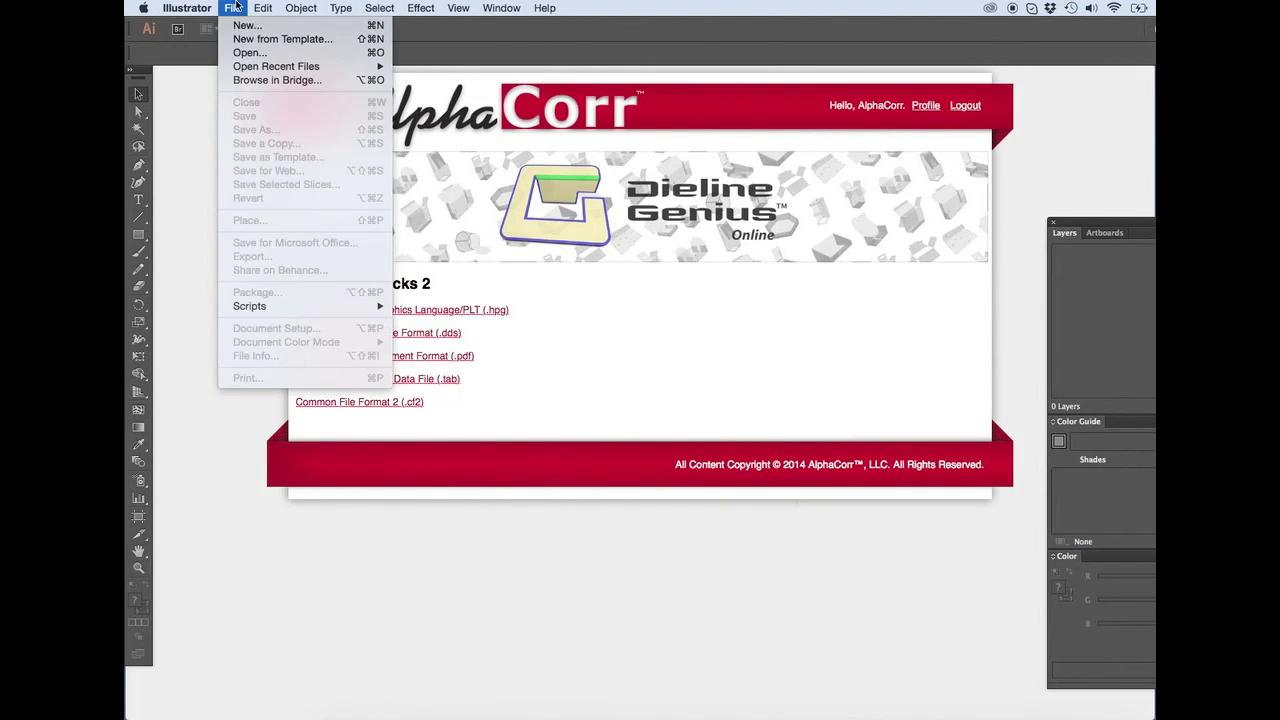
click(250, 53)
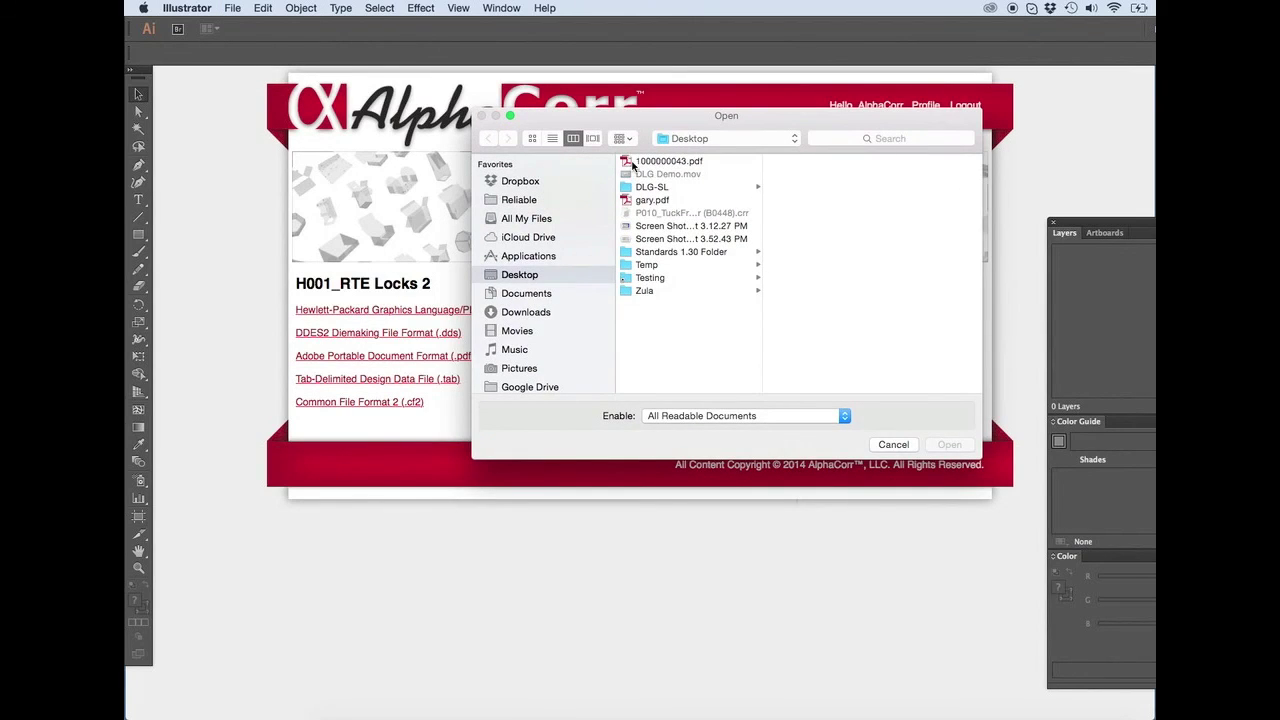
click(638, 162)
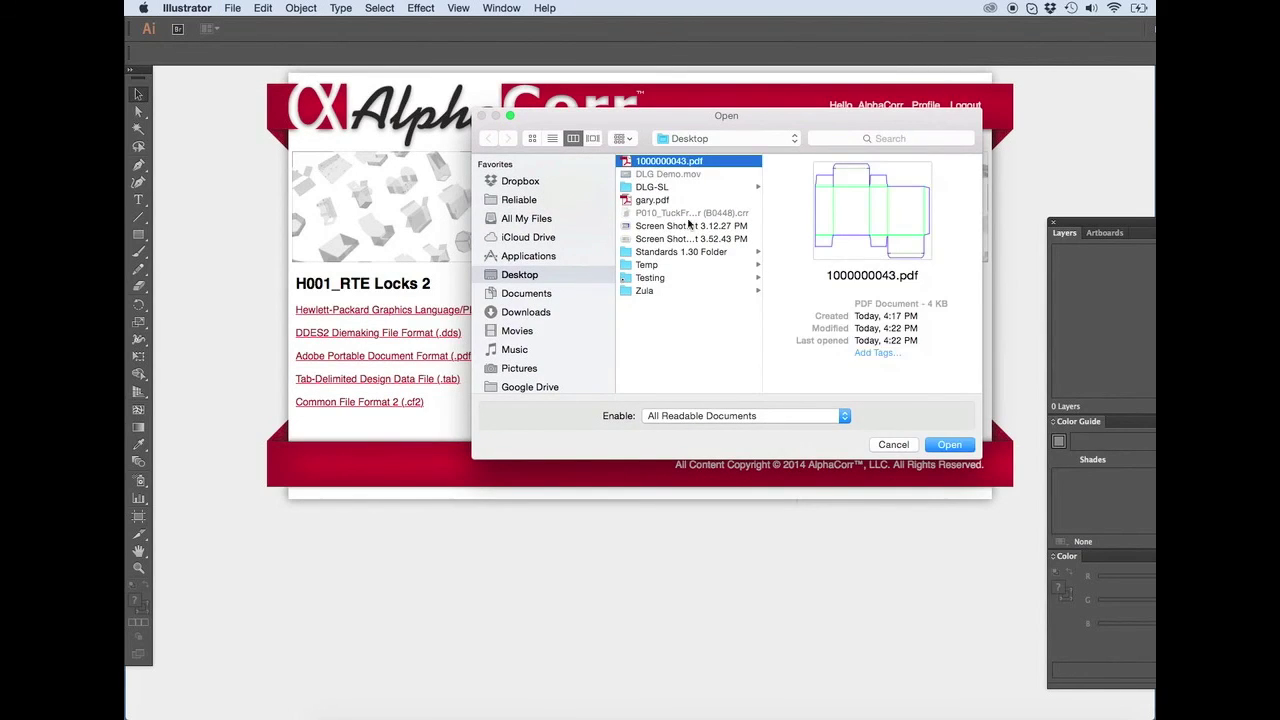
click(950, 445)
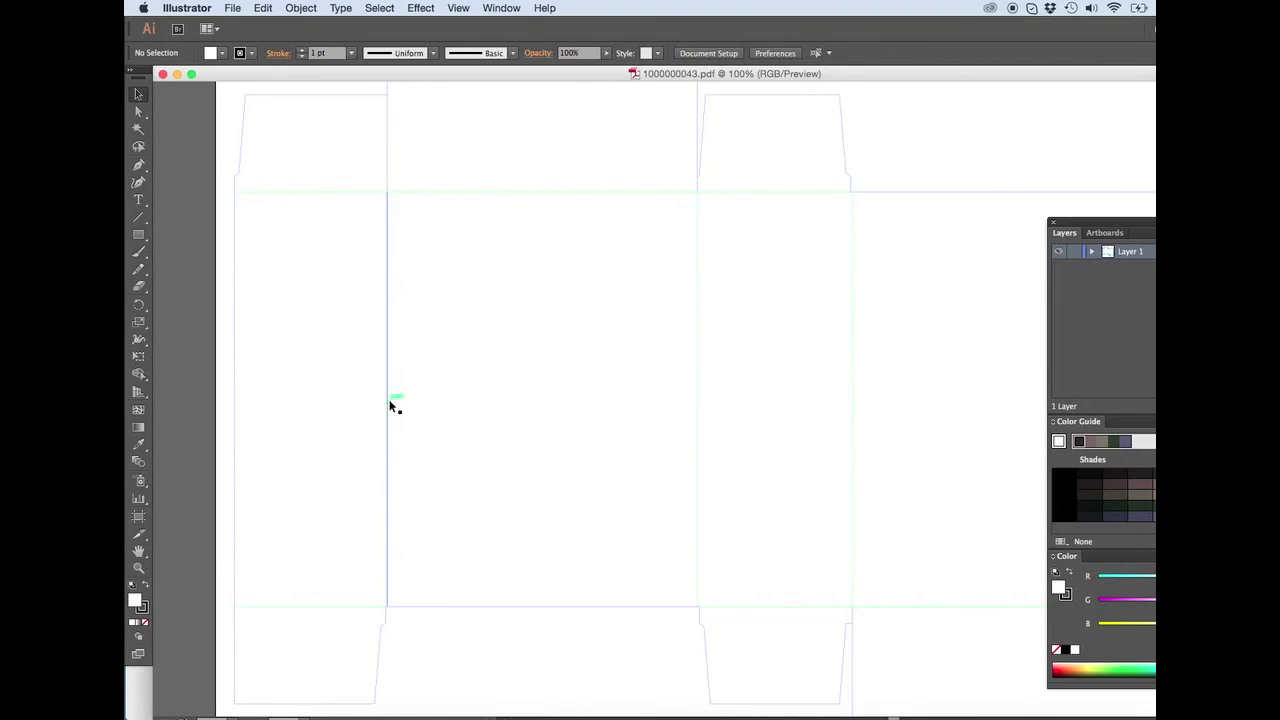
double_click(139, 552)
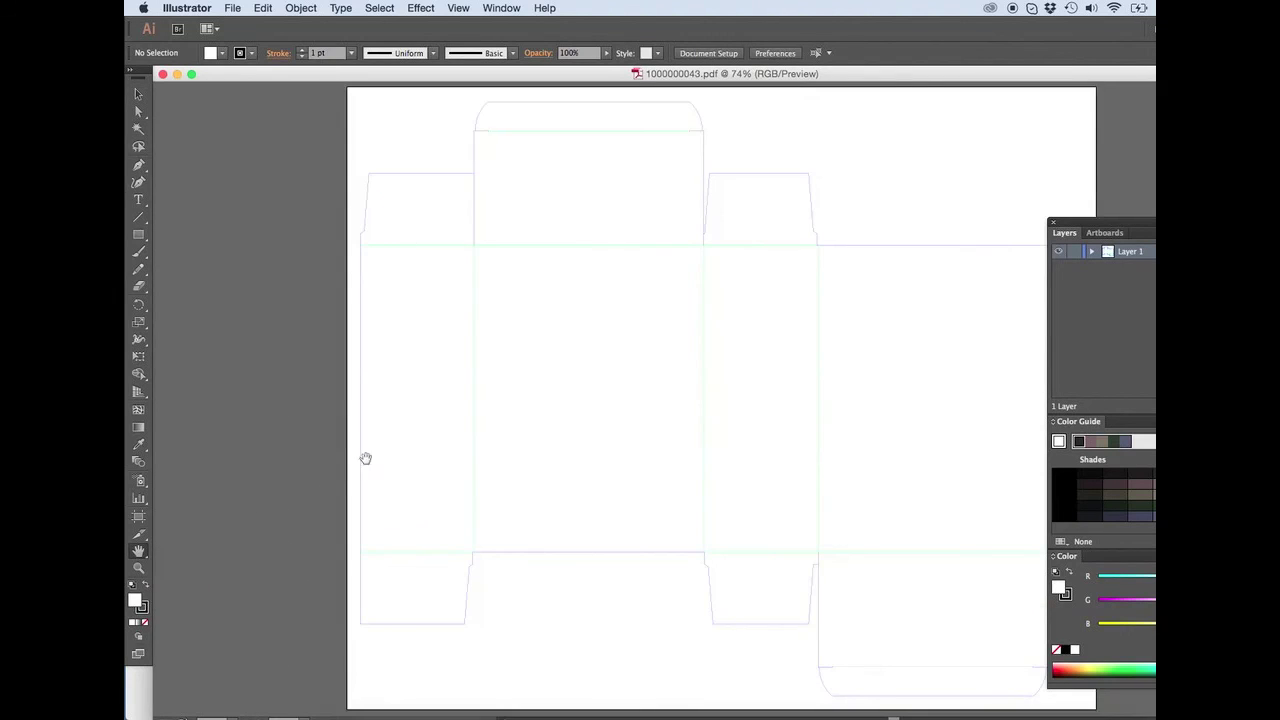
drag(560, 374, 396, 376)
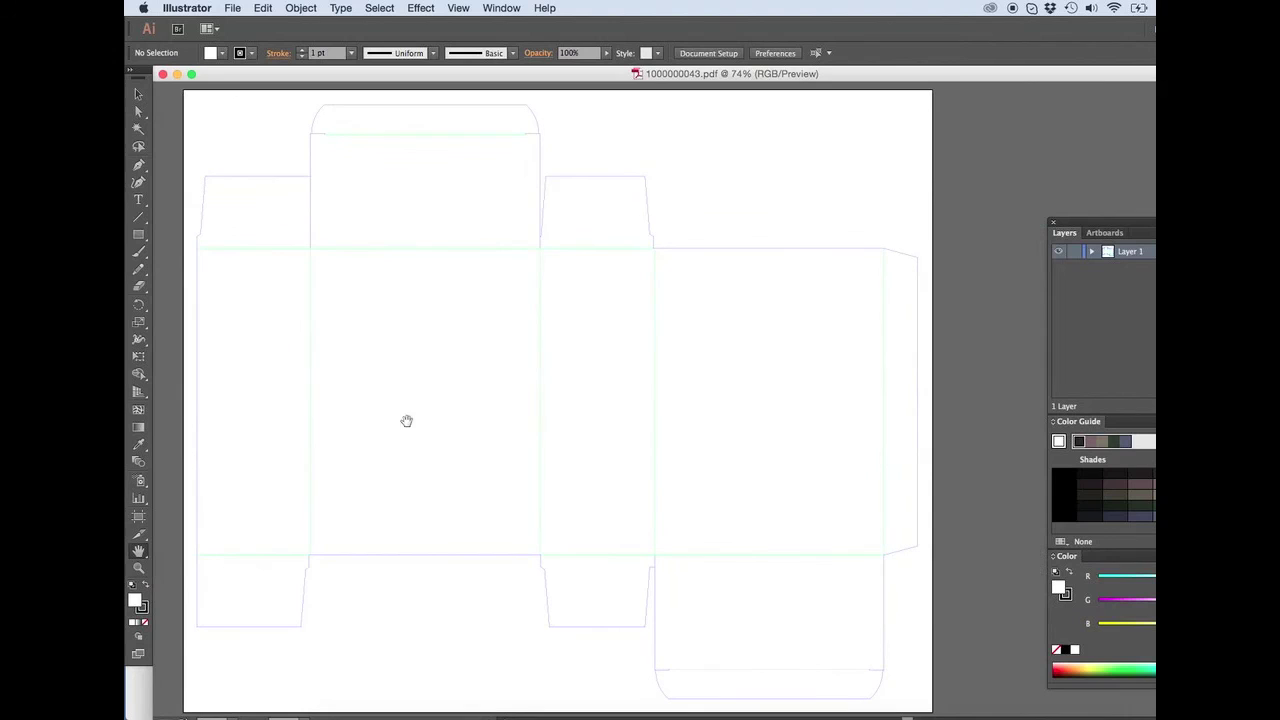